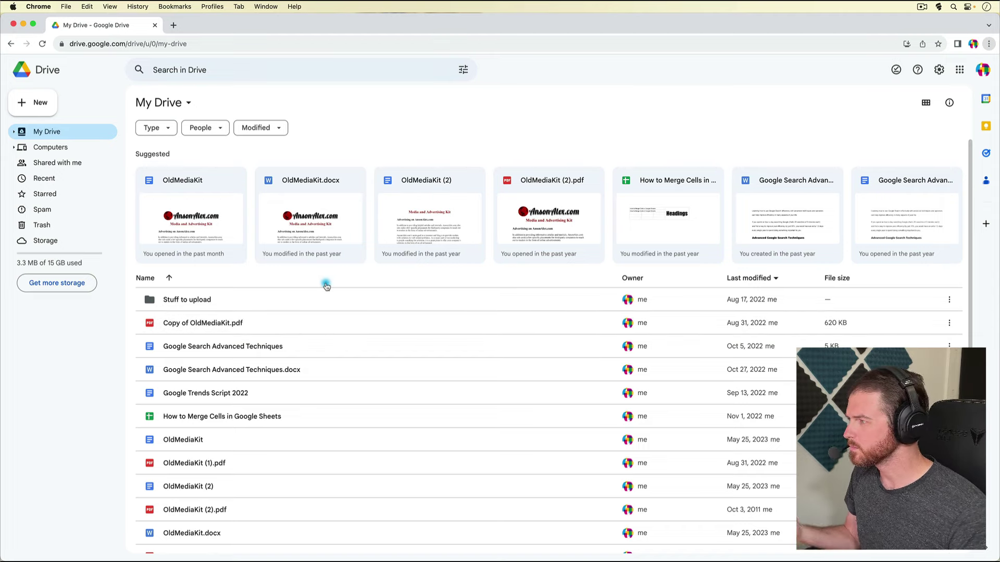
Add a new folder called 'Owned Files to Transfer' to My Drive
left_click(40, 106)
left_click(76, 104)
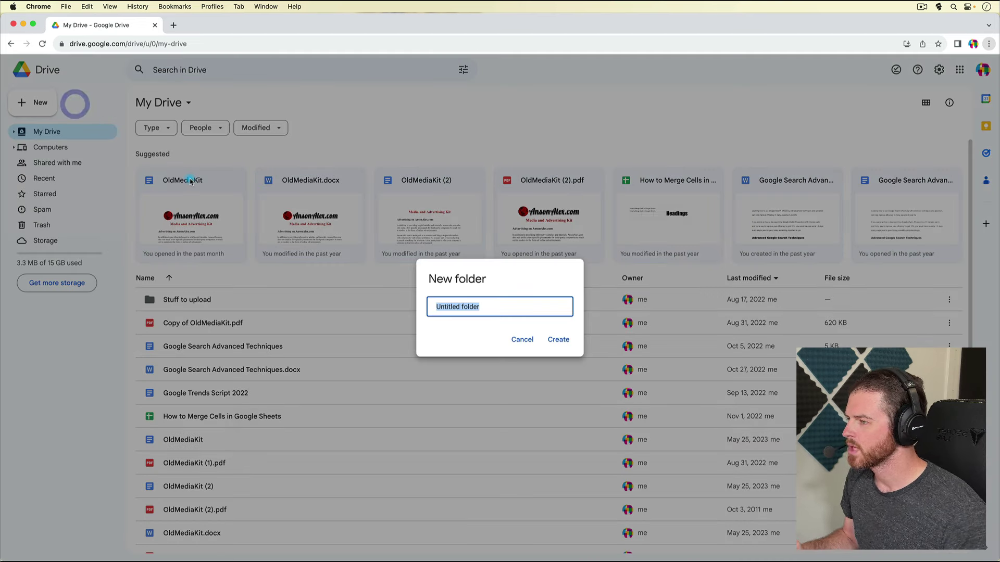
type("Owned Files to T")
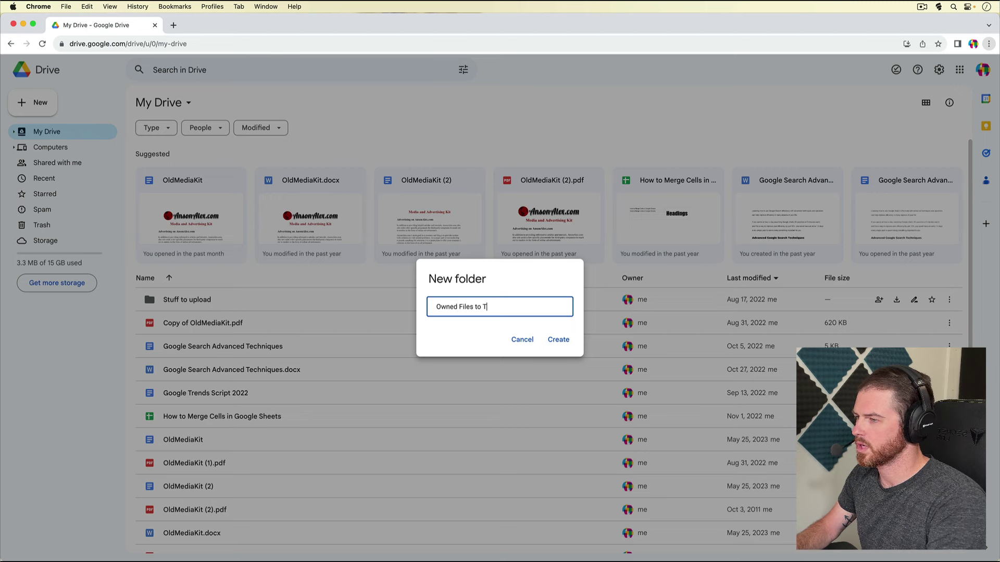
type("ransfer")
key("Return")
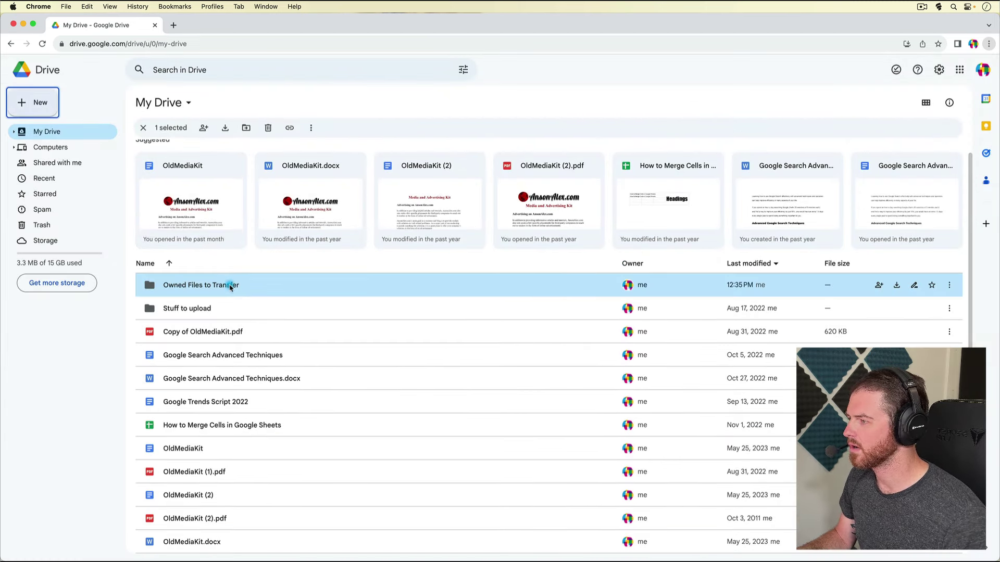
Select the 12 items from 'Stuff to upload' through OldMediaKit.pdf and drop them into 'Owned Files to Transfer'
left_click(302, 309)
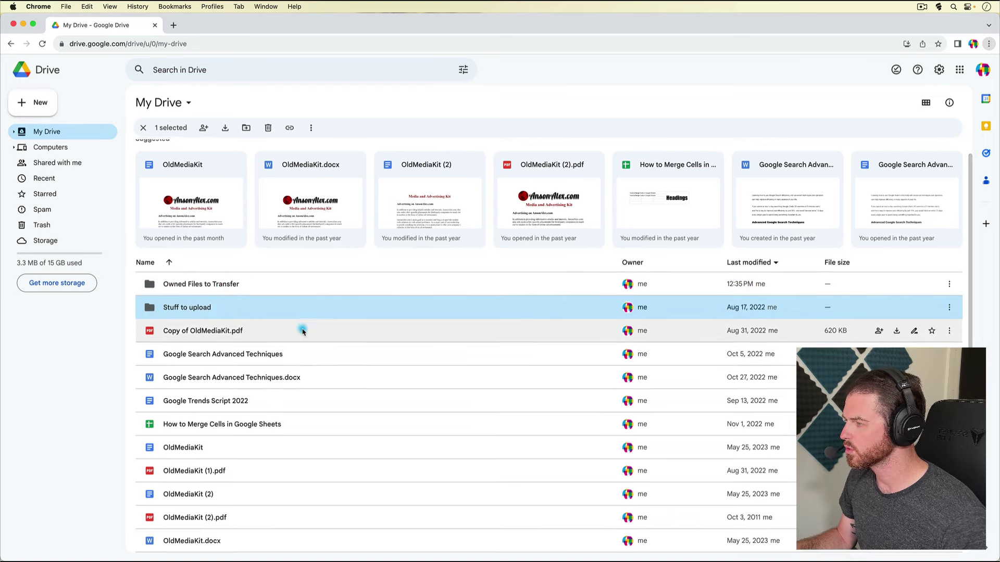
scroll(303, 330, "down", 1)
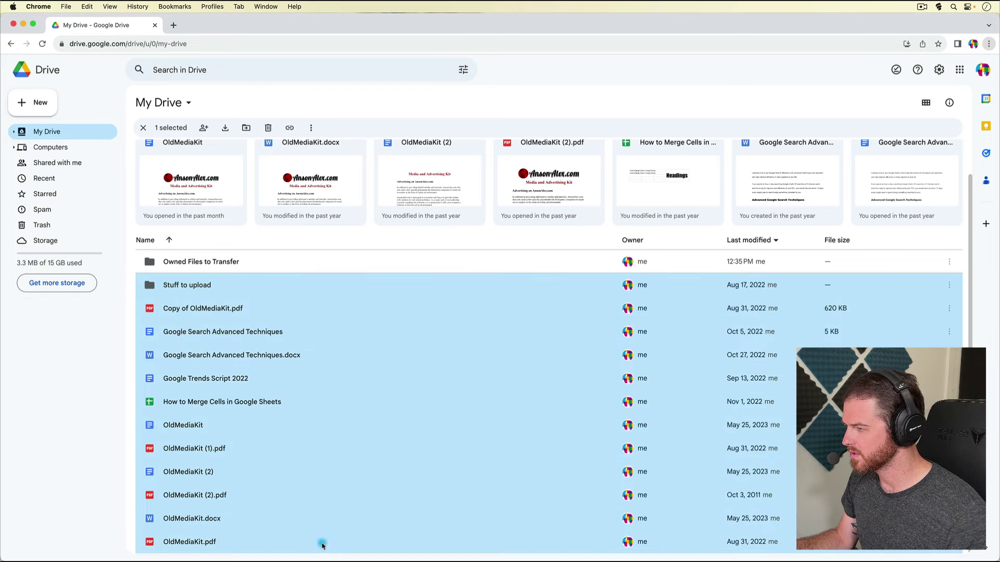
left_click(321, 542, "shift")
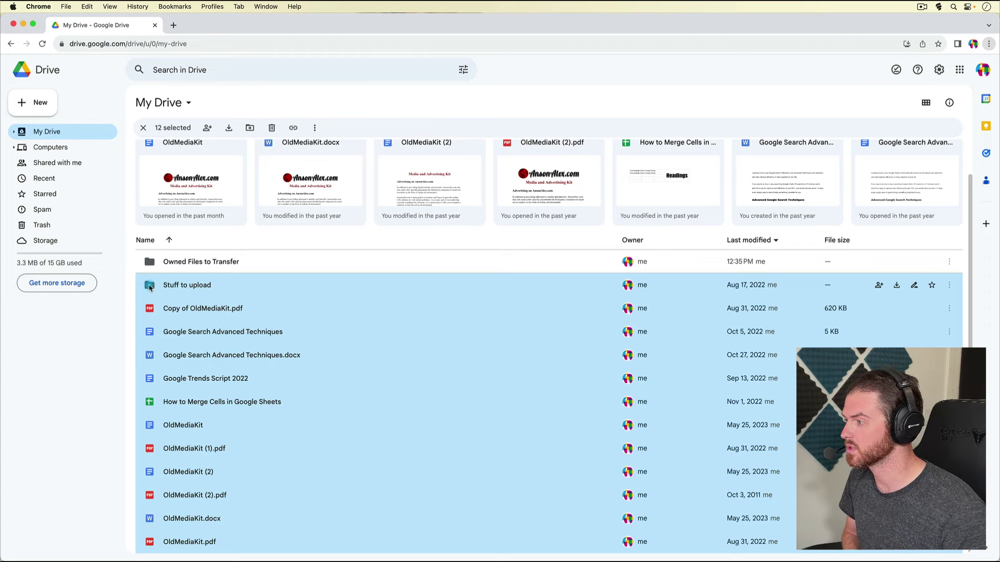
left_click_drag(149, 287, 159, 265)
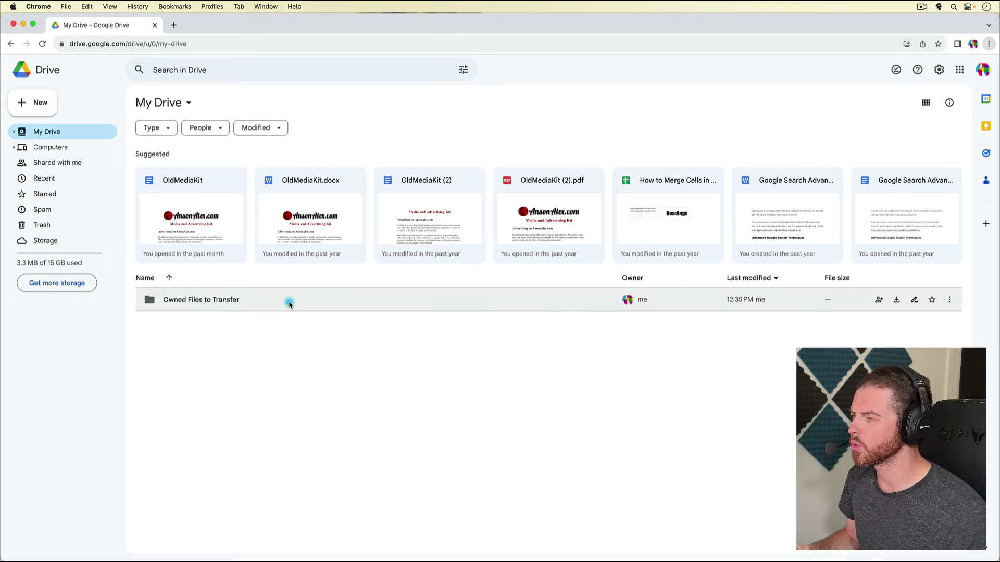
Share 'Owned Files to Transfer' with the second account as Editor and send the invitation
right_click(289, 305)
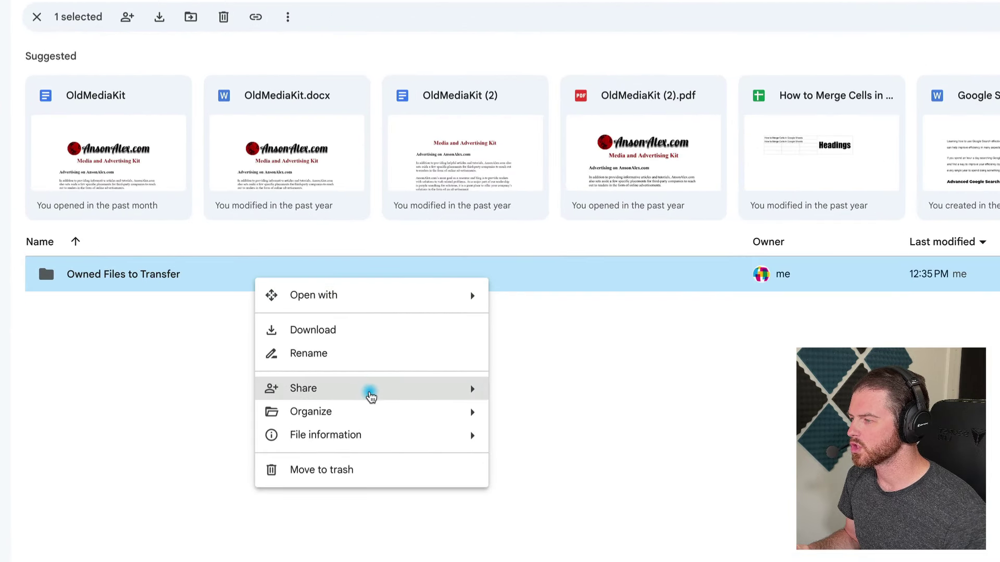
mouse_move(370, 391)
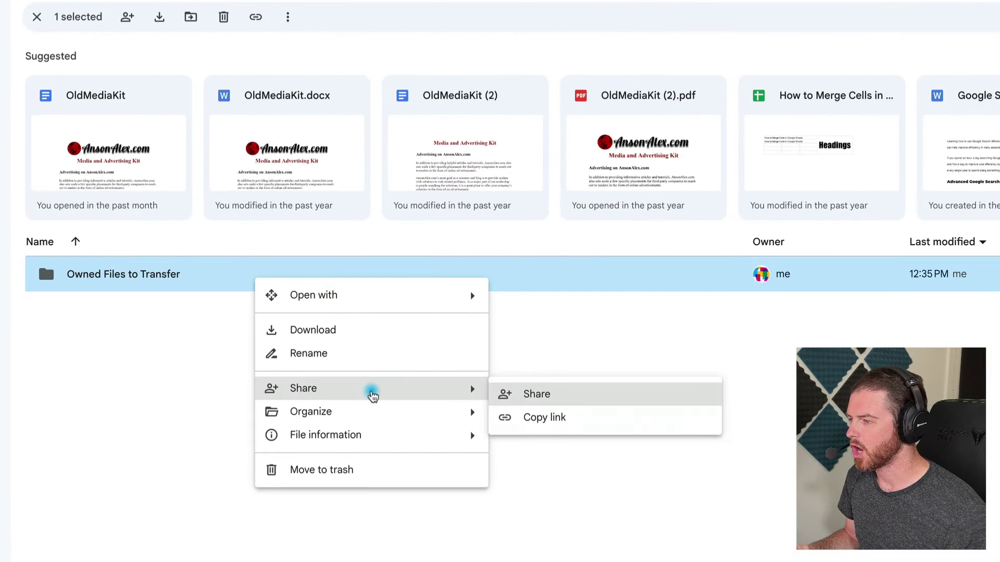
left_click(583, 399)
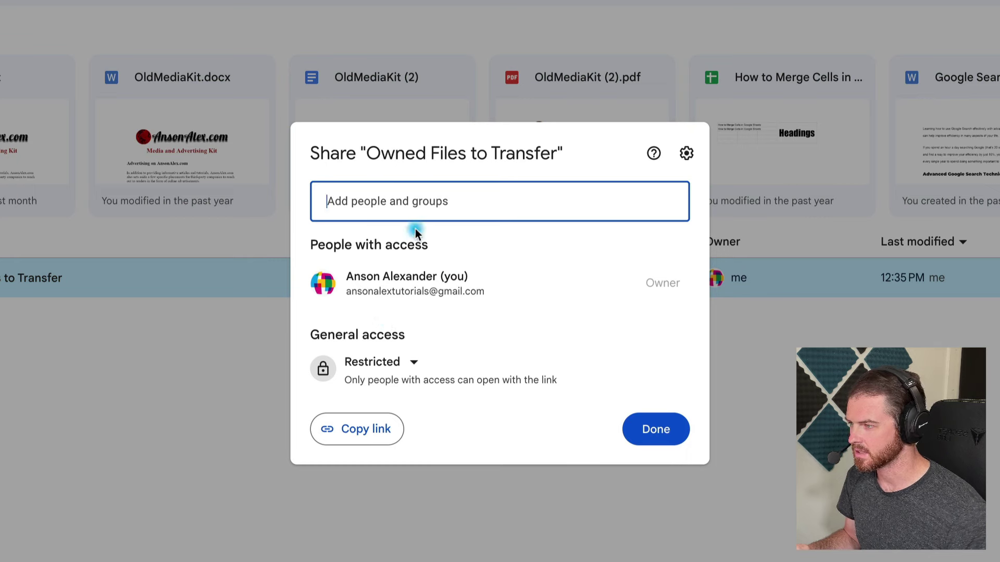
left_click(457, 202)
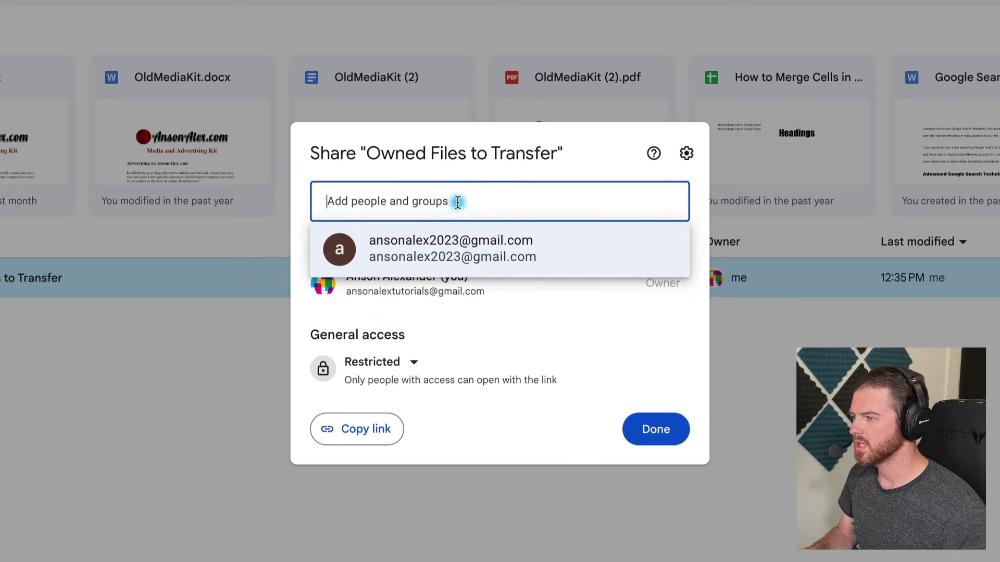
mouse_move(529, 250)
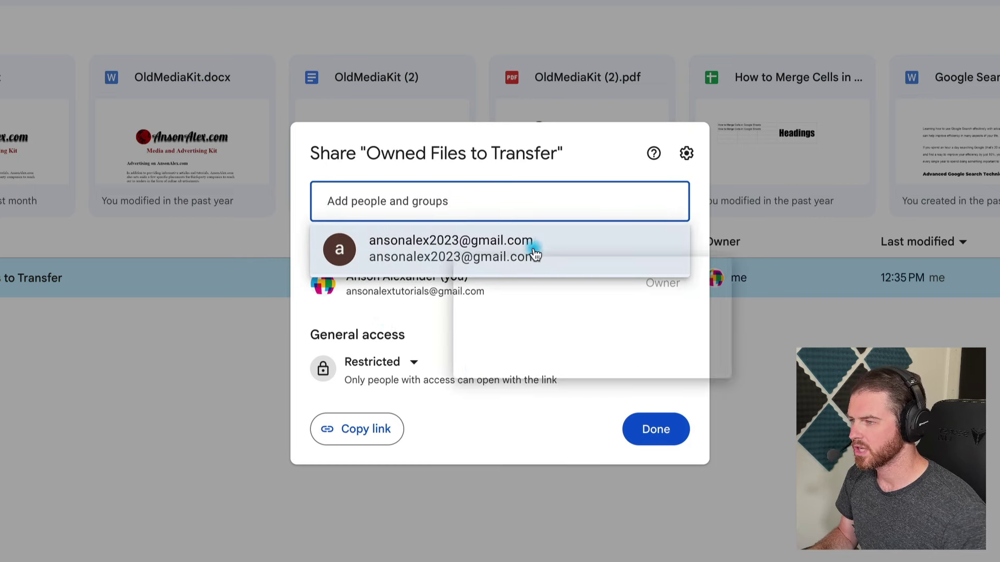
left_click(425, 249)
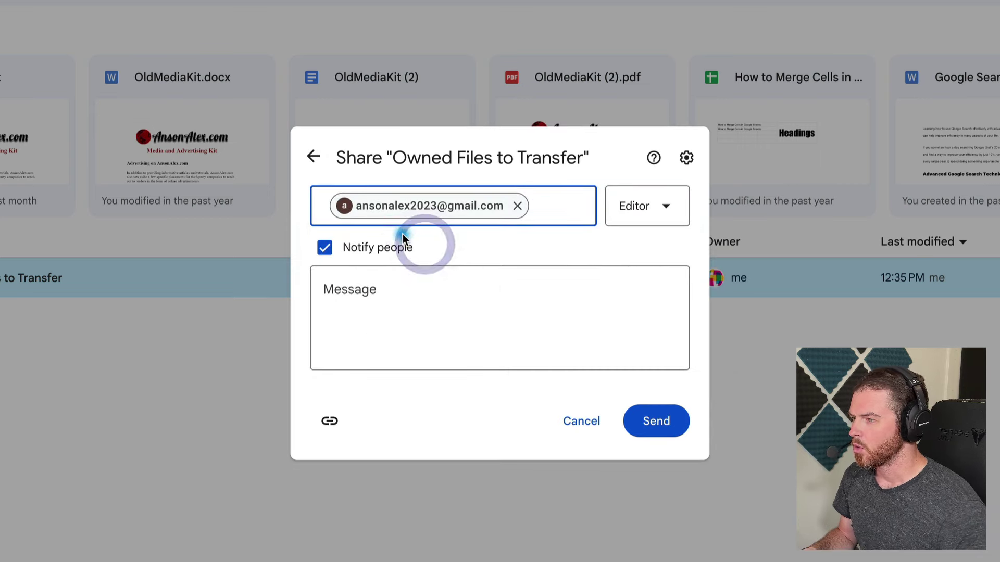
left_click(666, 204)
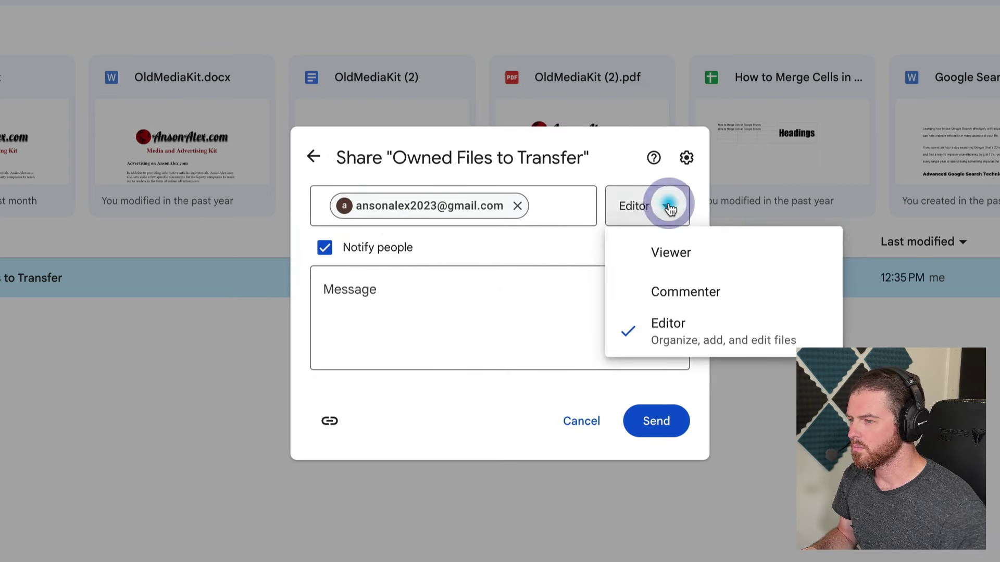
left_click(699, 329)
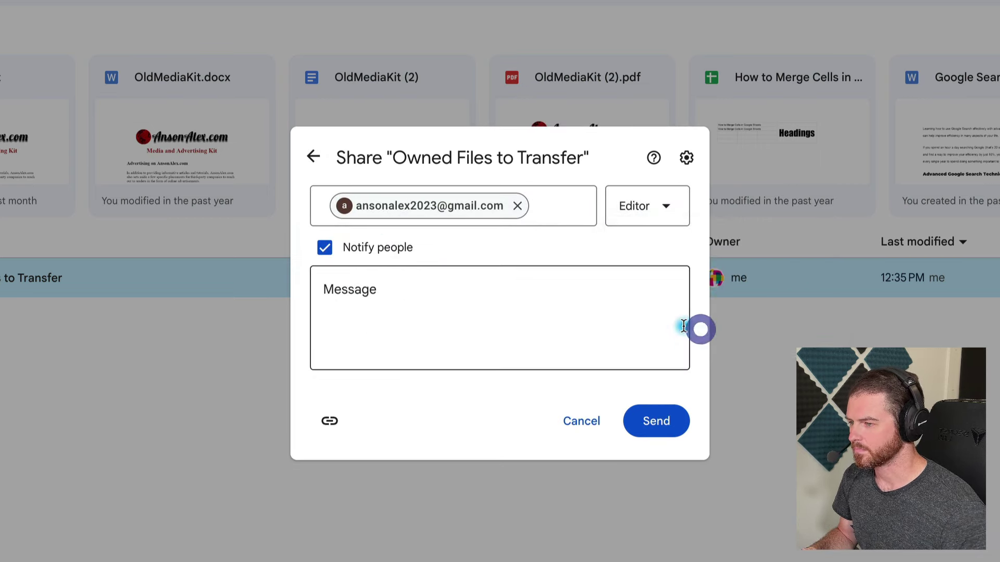
left_click(654, 421)
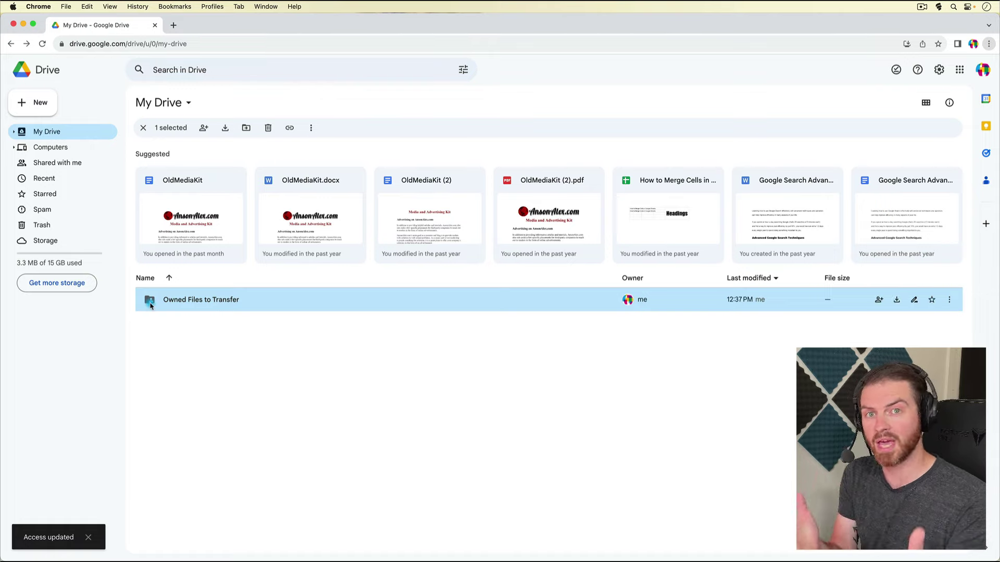
Send the second account an ownership transfer invitation for 'Owned Files to Transfer', making it pending owner
right_click(291, 301)
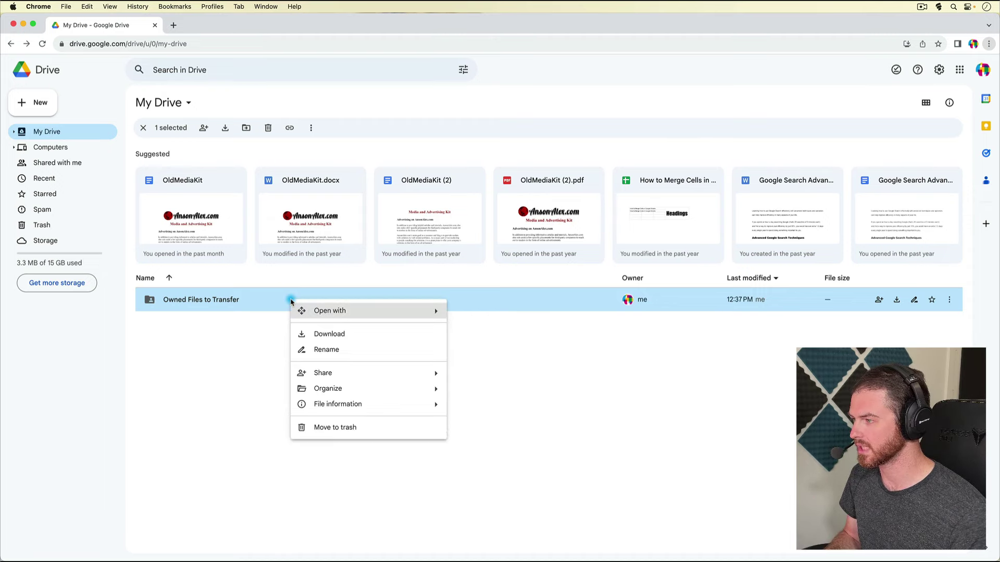
mouse_move(388, 373)
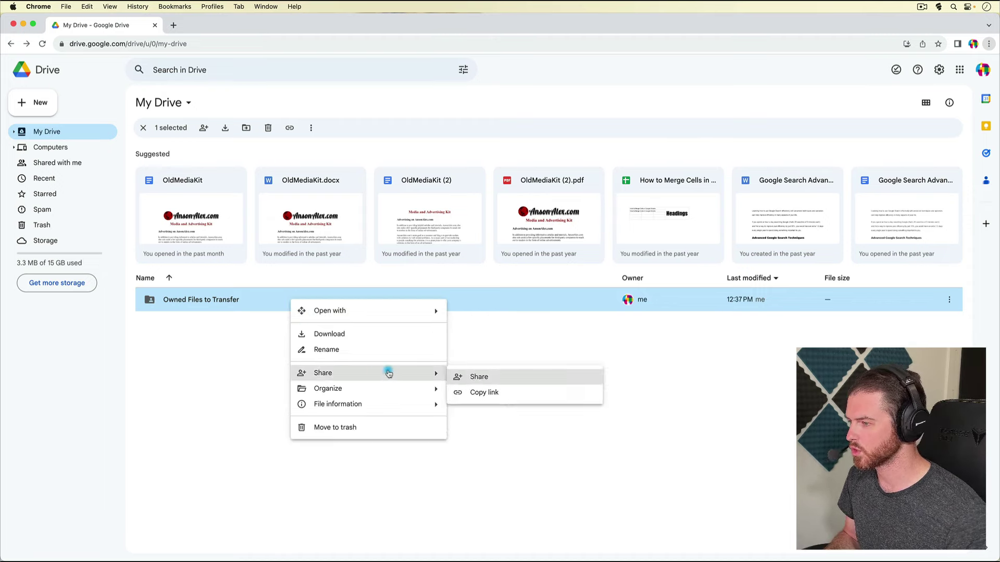
left_click(490, 377)
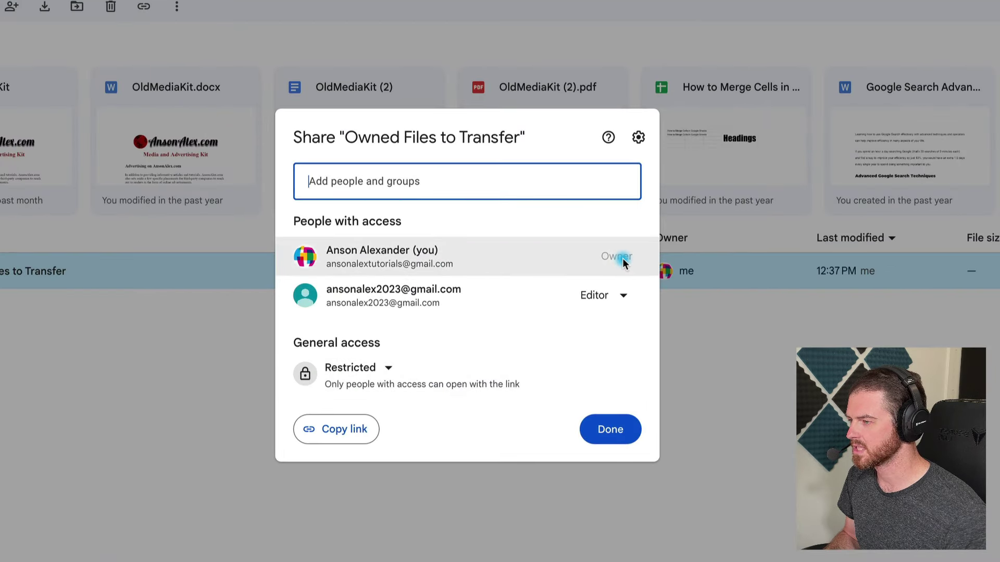
left_click(616, 255)
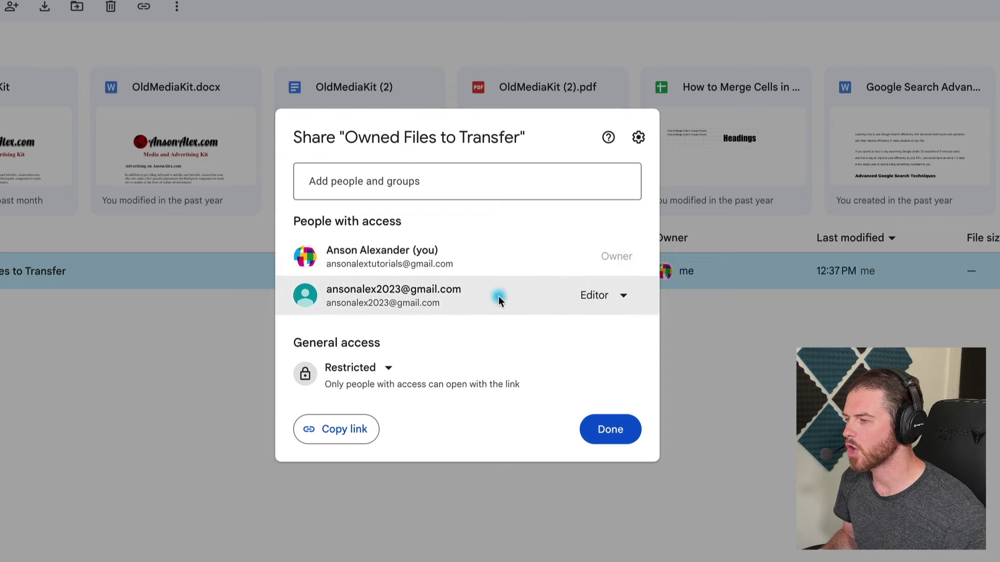
left_click(624, 298)
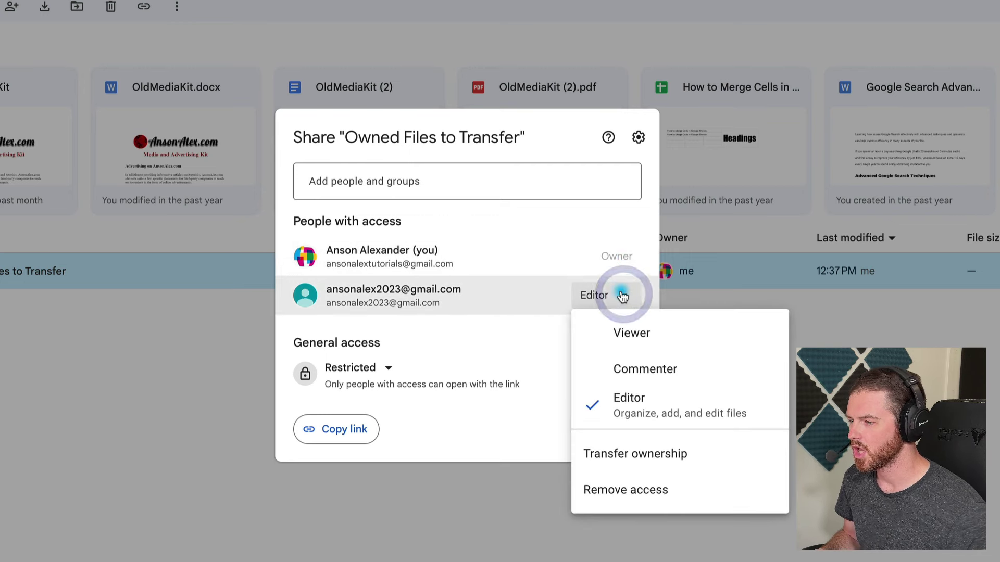
left_click(719, 455)
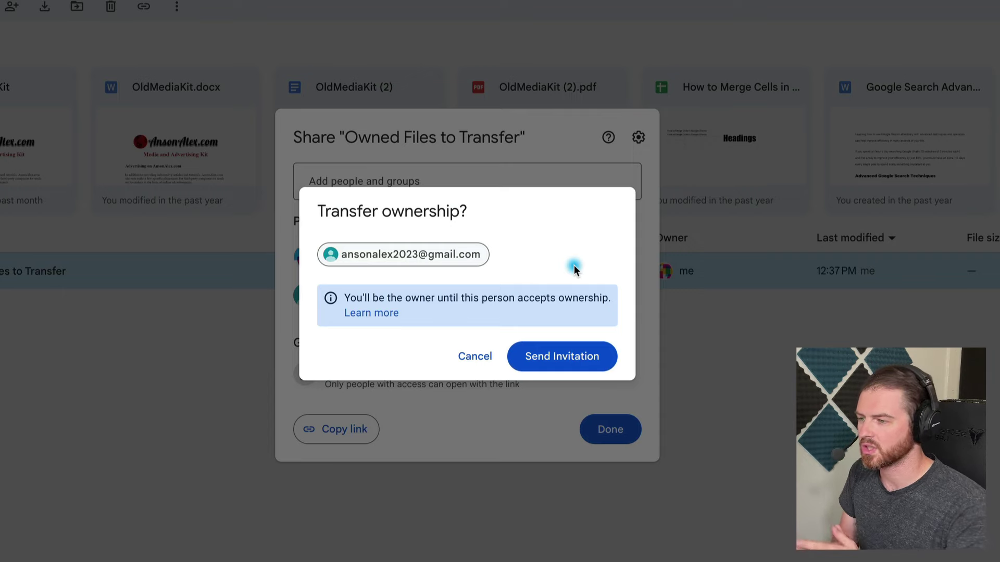
left_click(561, 358)
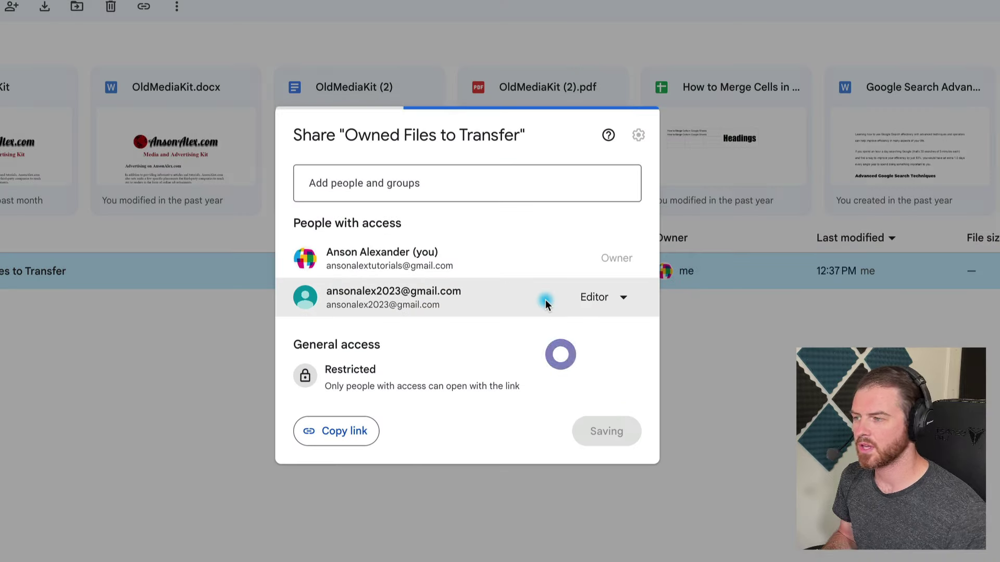
mouse_move(545, 301)
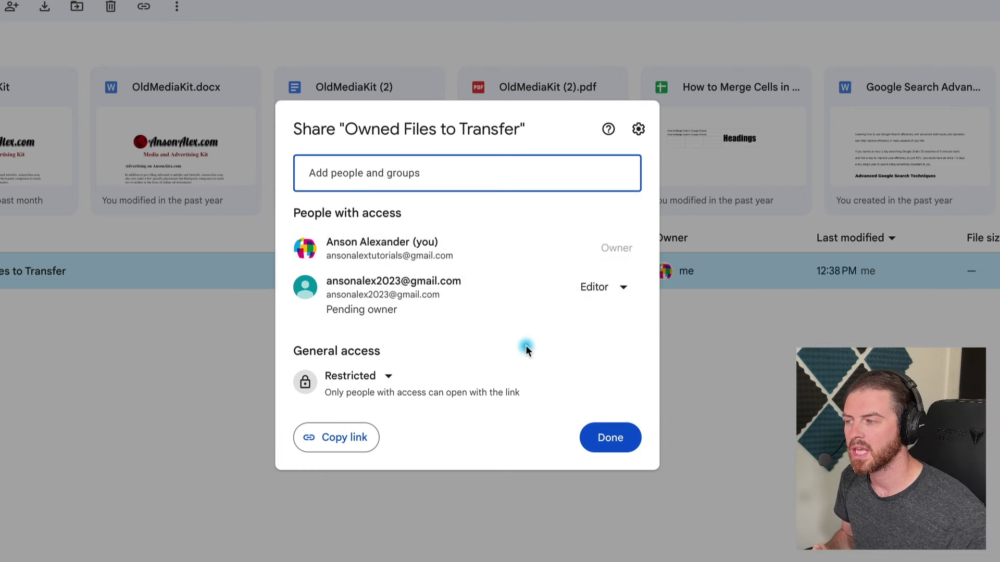
Review the pending owner's role options in the folder's Share dialog
left_click(623, 300)
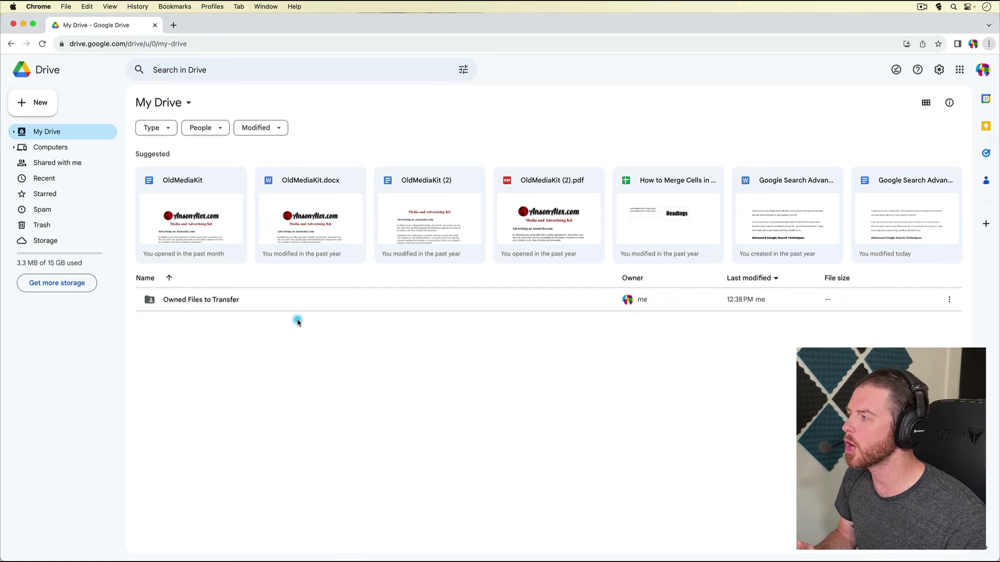
From Shared with me, make a copy of 'Google Search Advanced Techniques' into My Drive
left_click(83, 165)
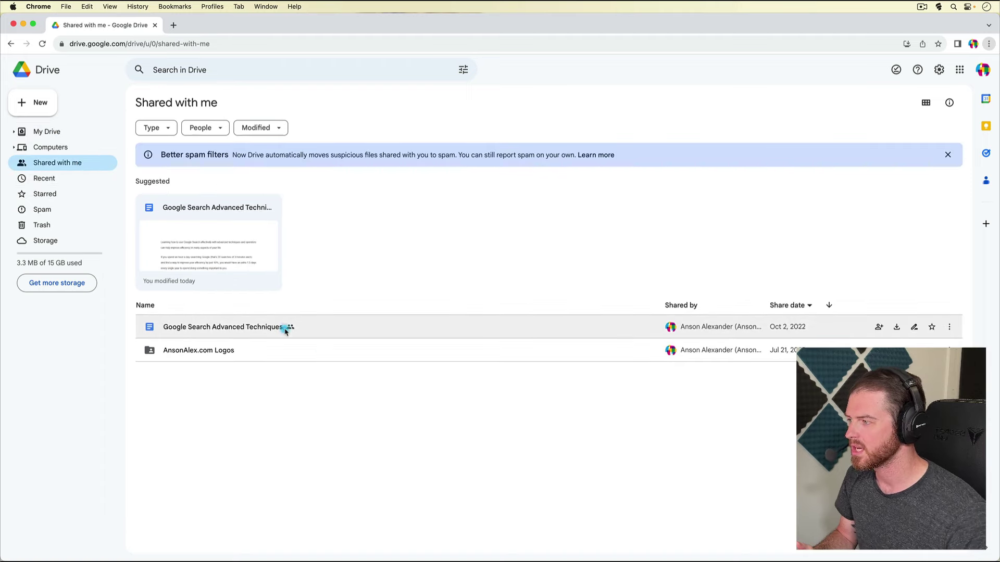
left_click(362, 405)
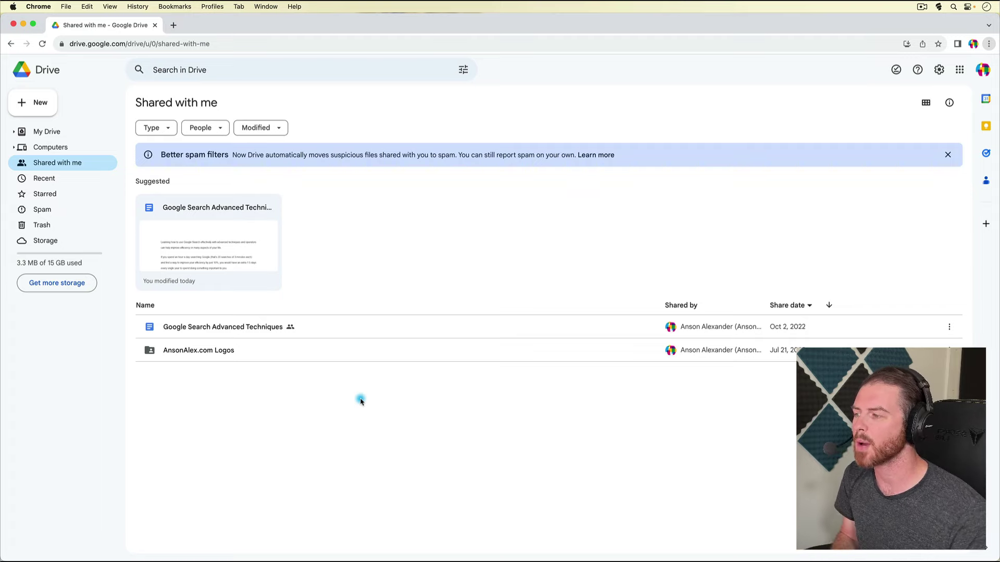
right_click(316, 329)
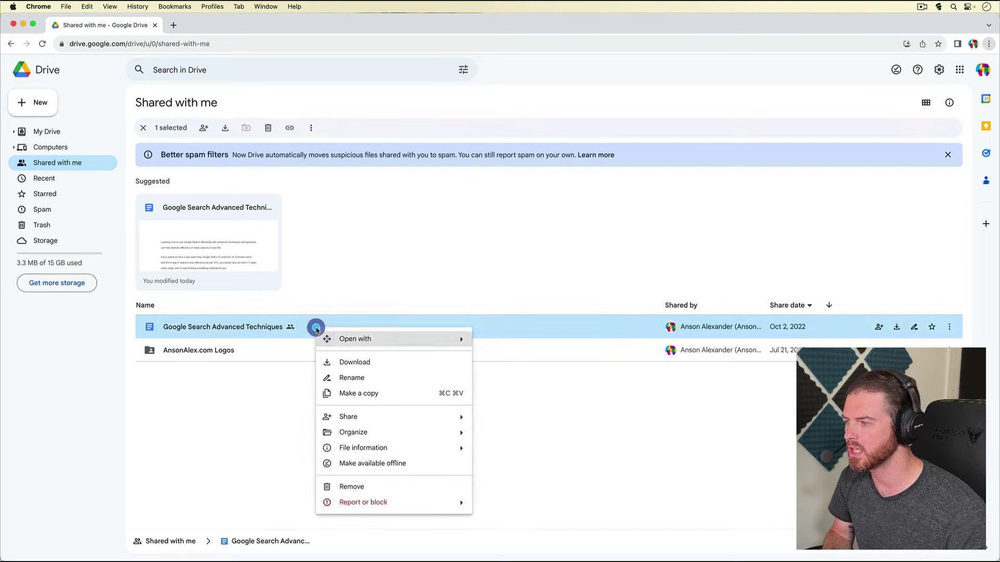
left_click(380, 394)
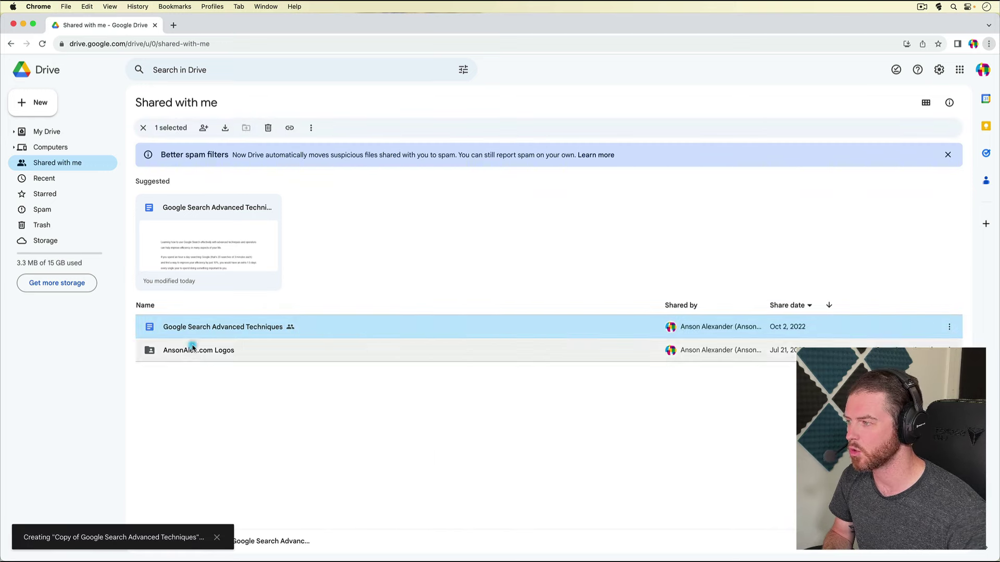
left_click(106, 174)
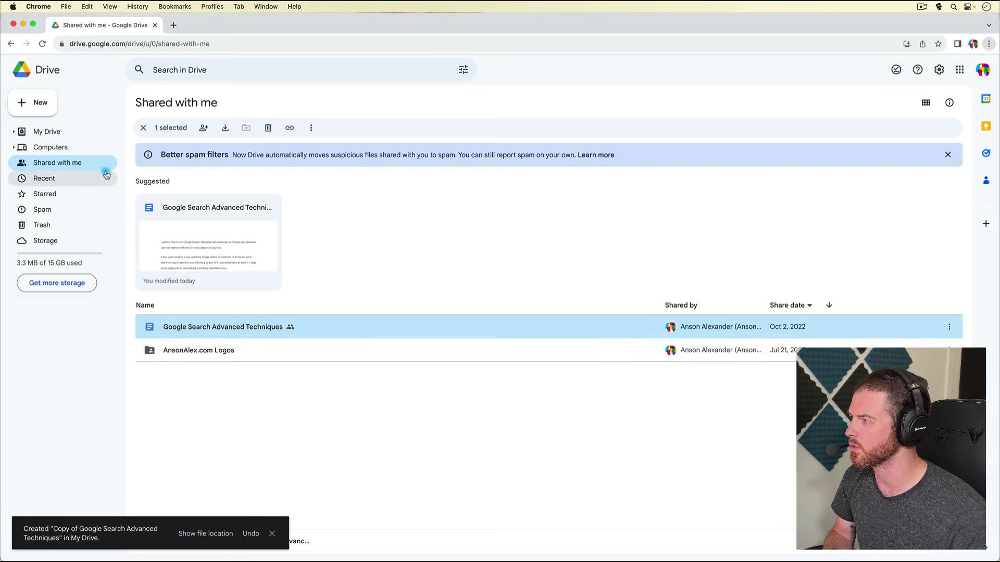
left_click(63, 131)
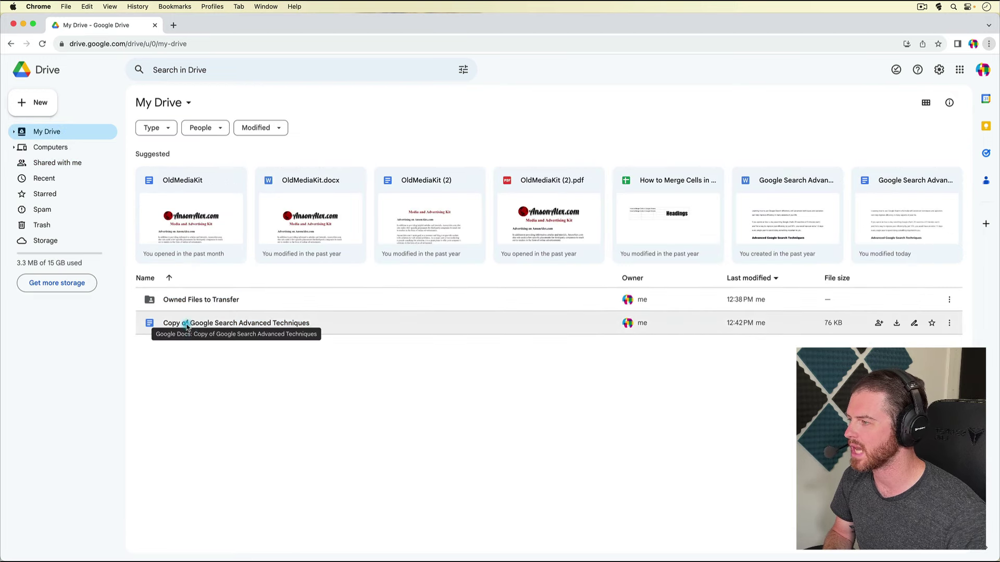
right_click(270, 324)
mouse_move(353, 419)
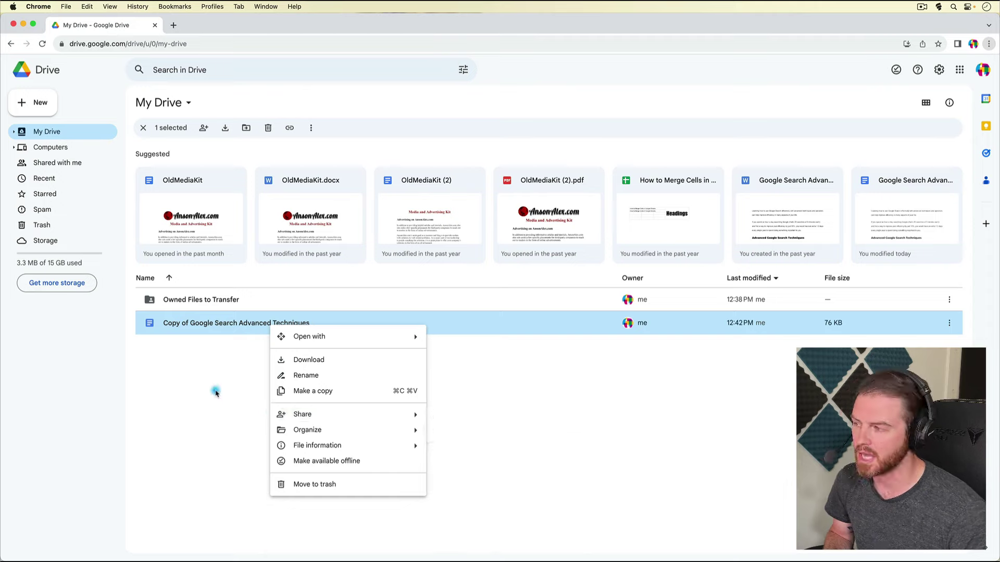
left_click(215, 391)
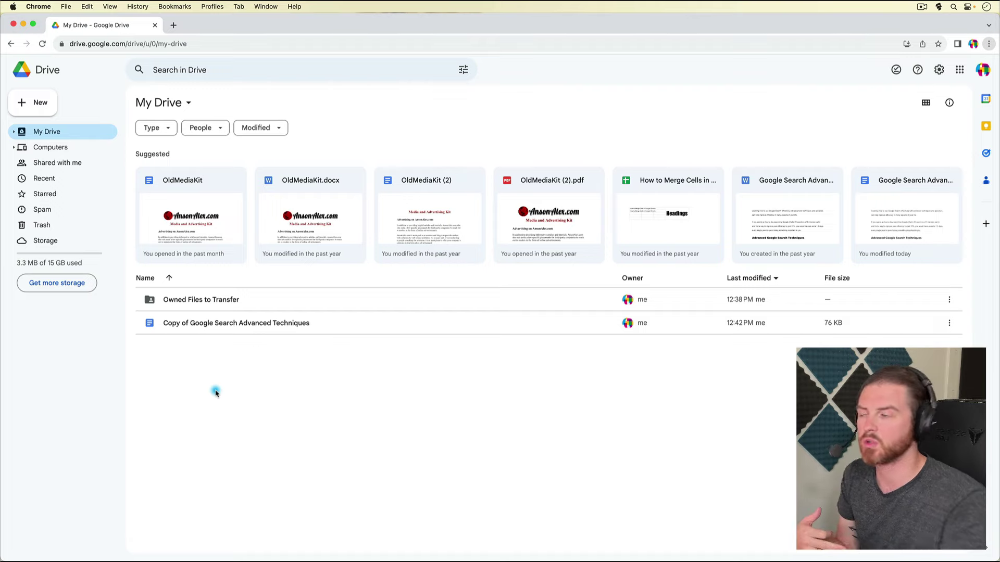
left_click(73, 134)
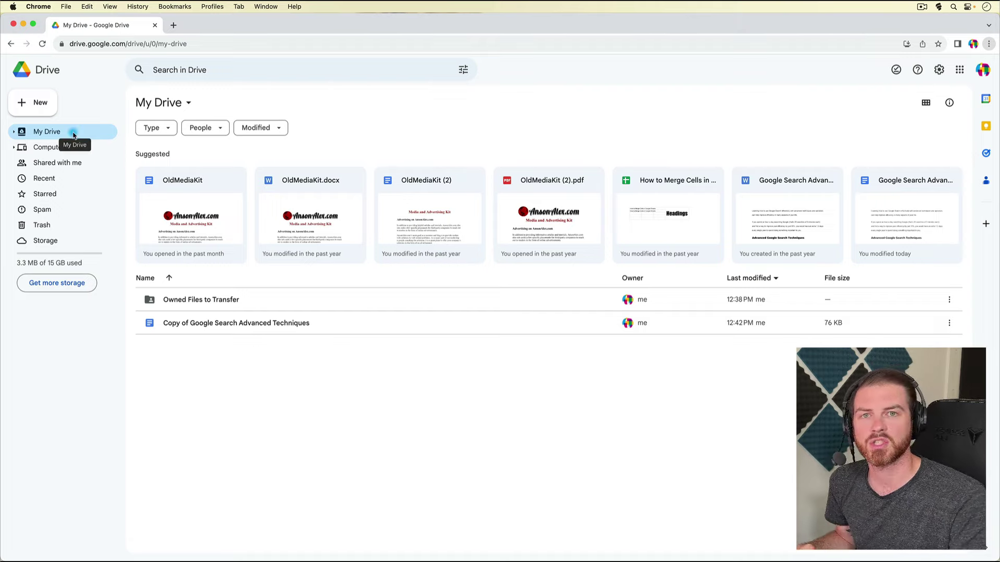
left_click(69, 166)
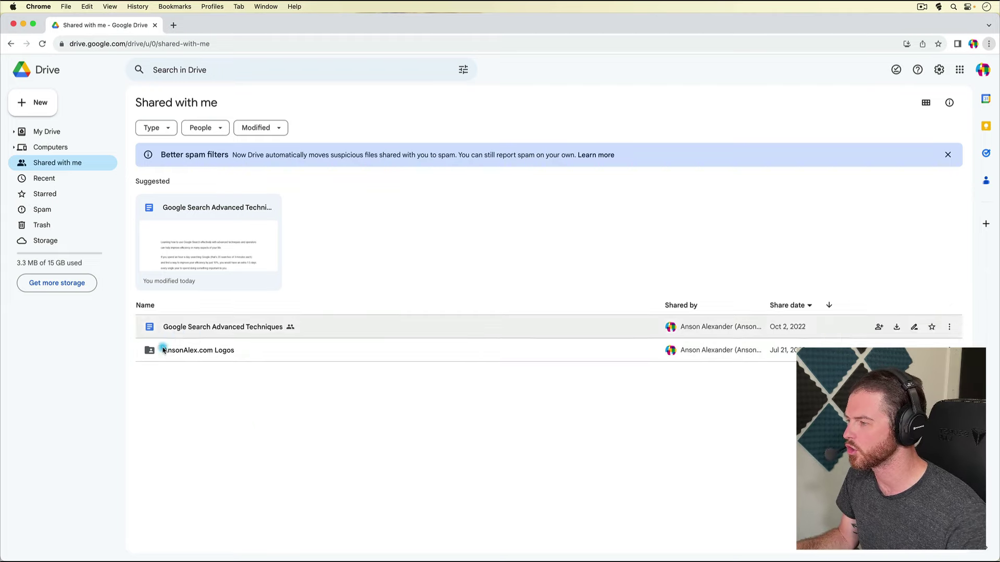
left_click(313, 326)
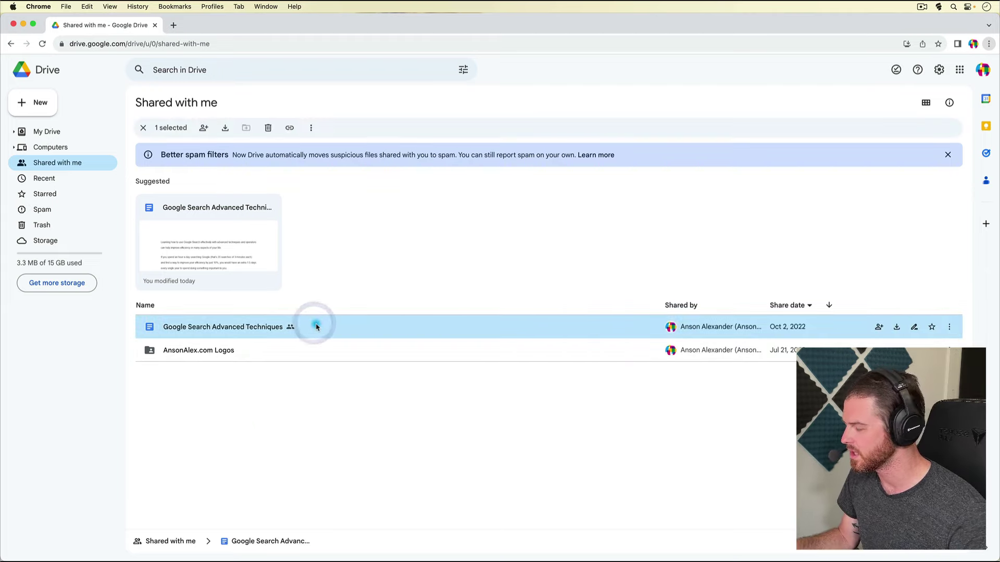
left_click(331, 353, "shift")
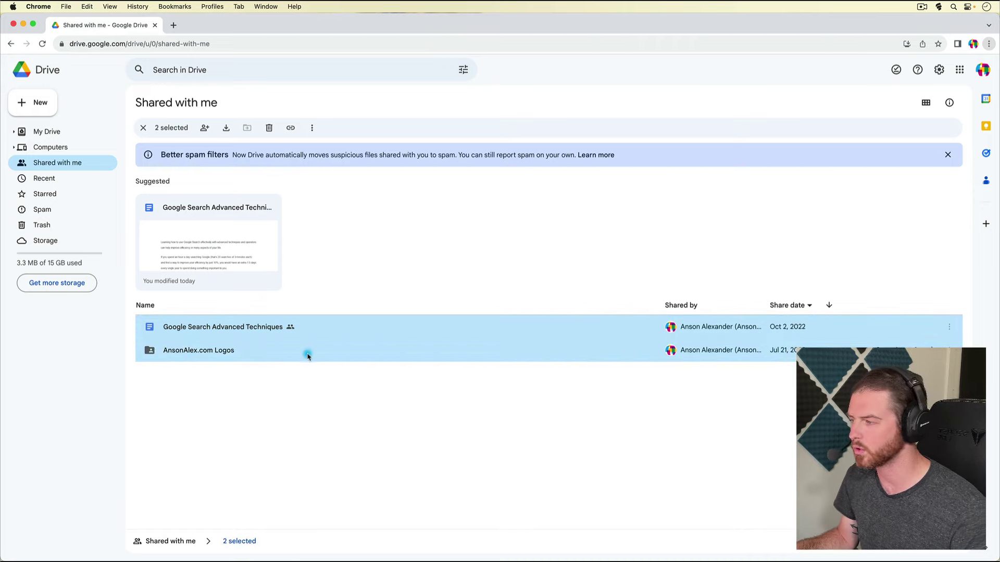
right_click(352, 326)
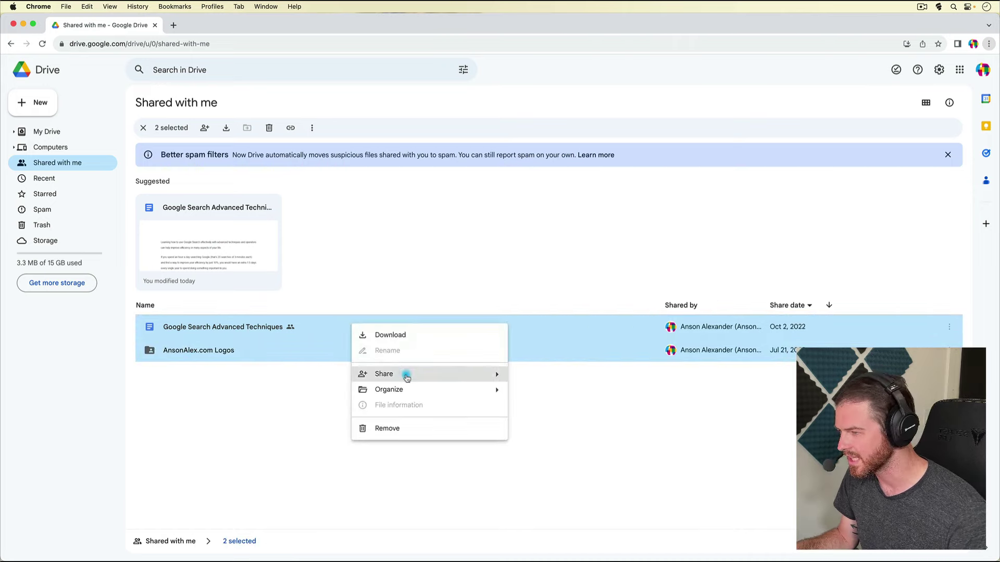
mouse_move(431, 390)
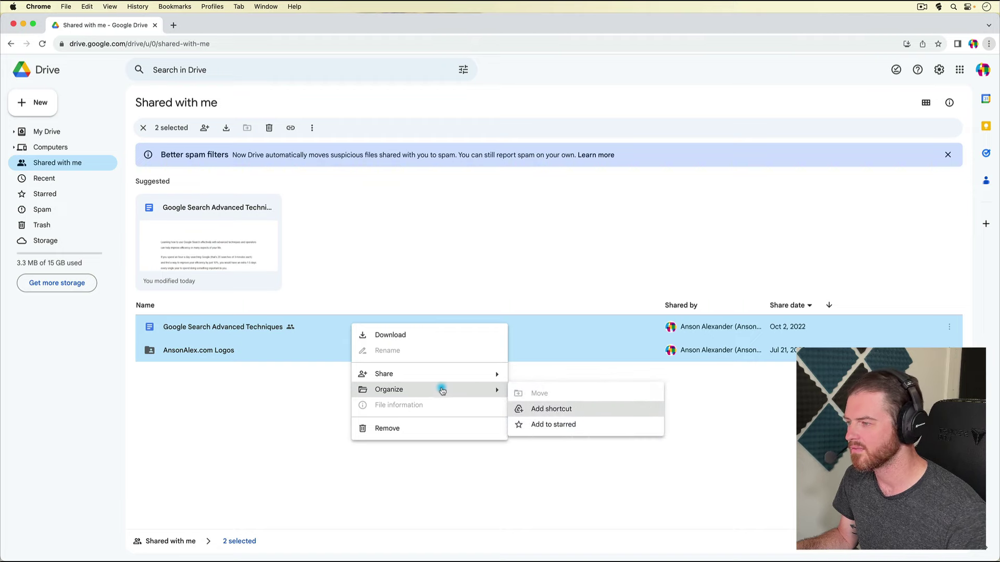
left_click(284, 383)
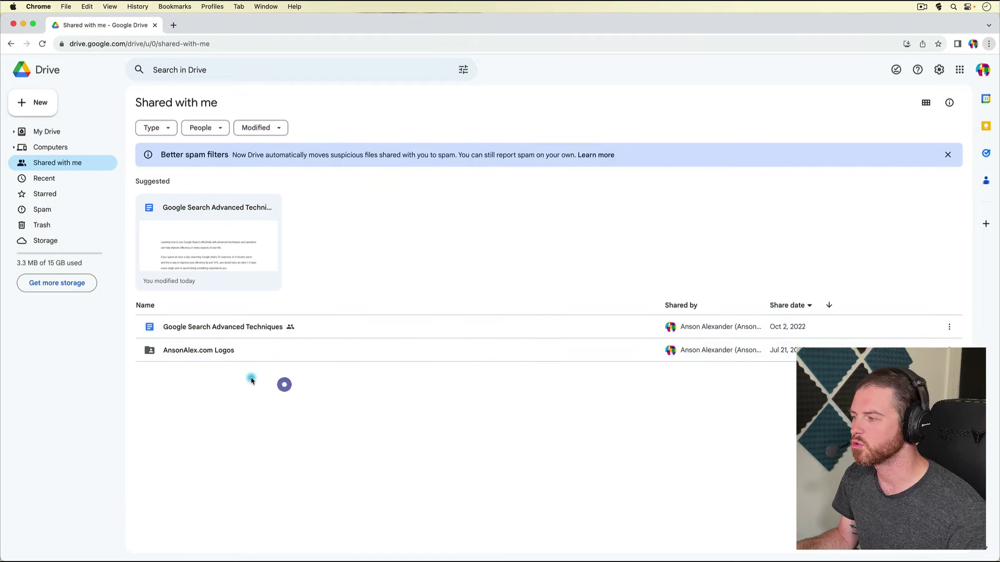
double_click(202, 352)
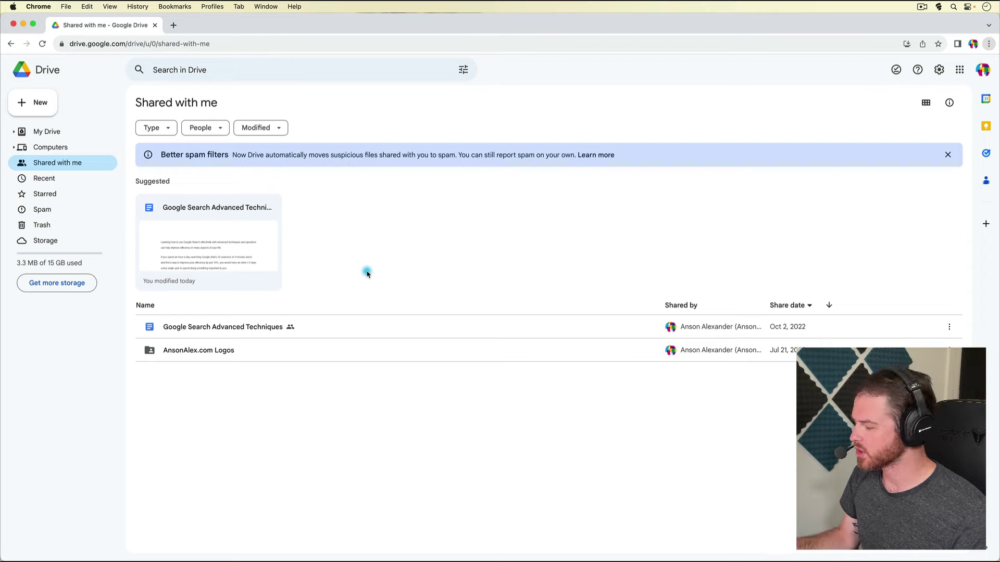
left_click(364, 326)
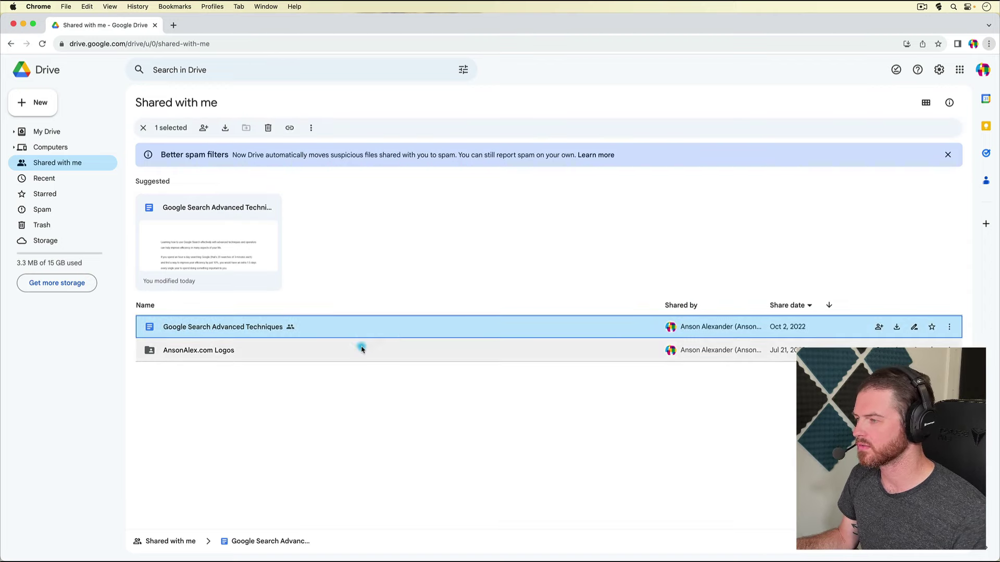
left_click(362, 348, "shift")
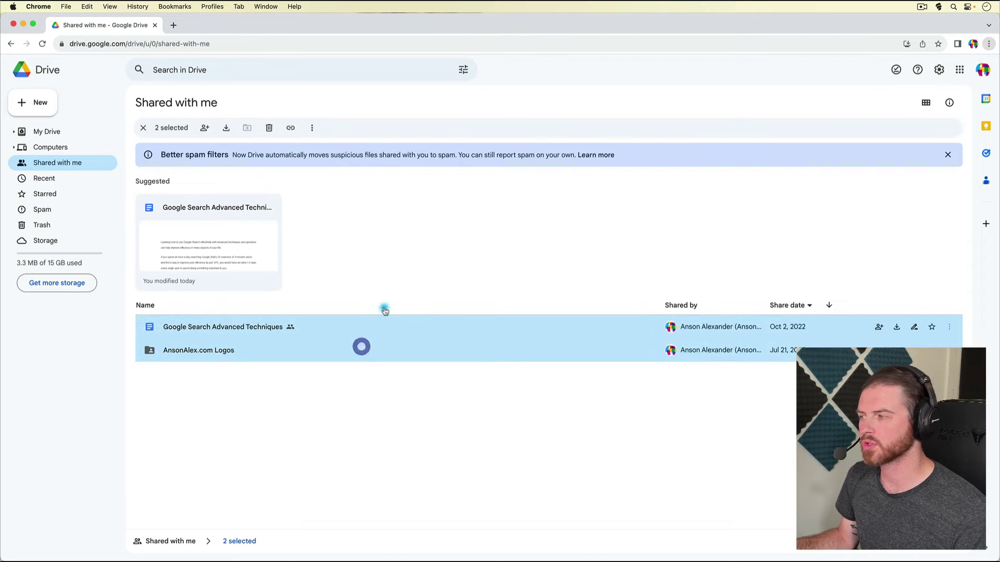
right_click(330, 332)
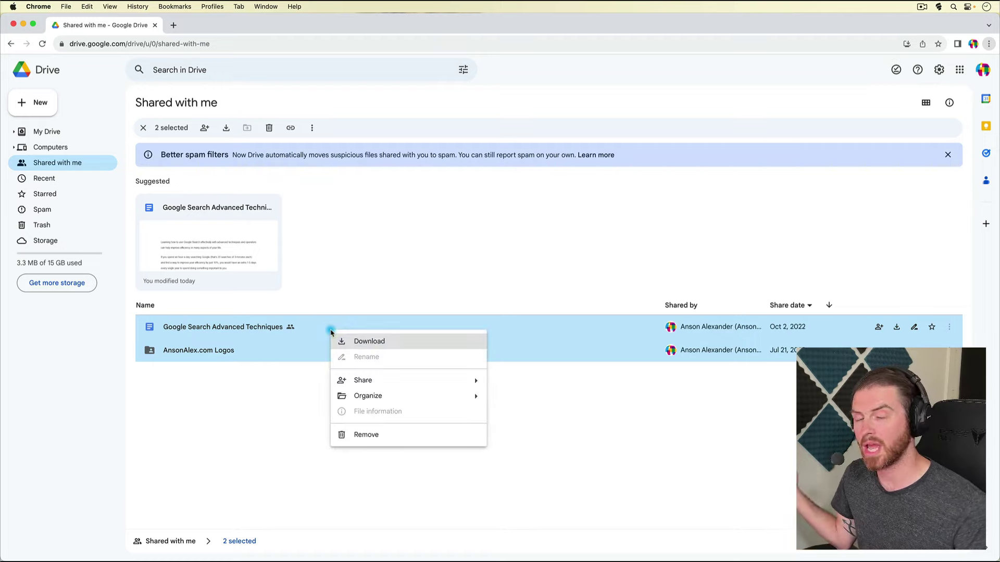
mouse_move(384, 380)
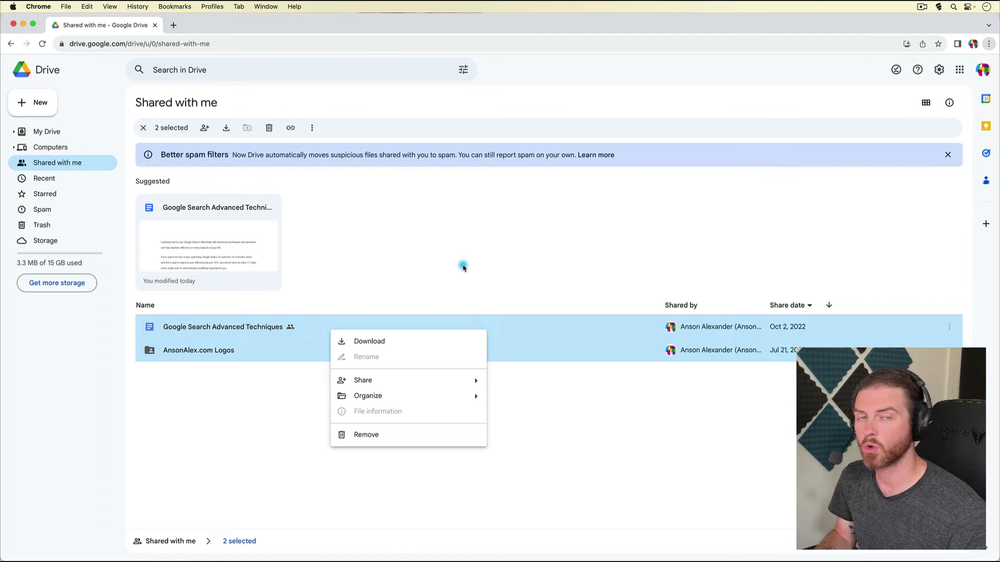
left_click(463, 266)
left_click(426, 261)
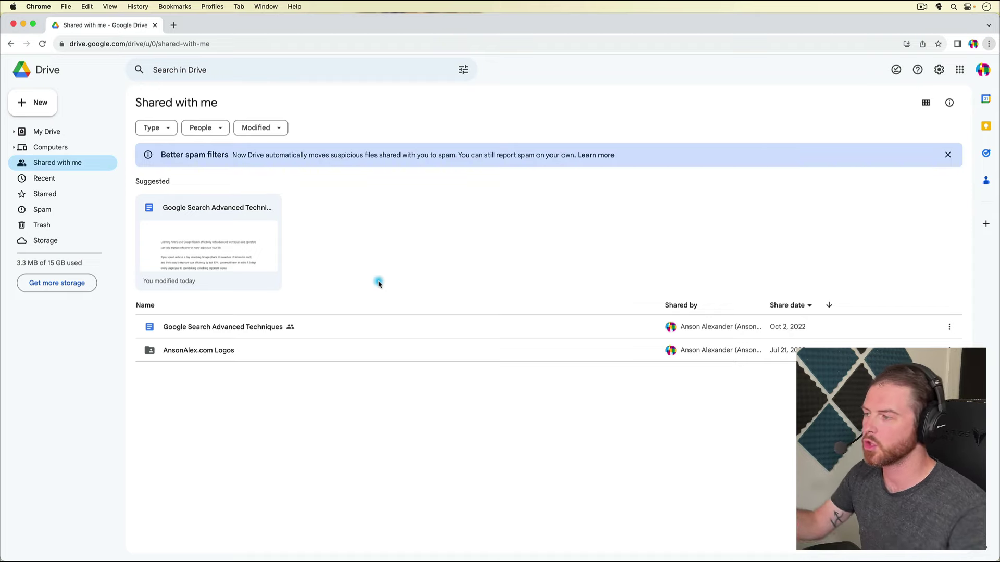
Open the shared AnsonAlex.com Logos folder from Shared with me
left_click(329, 327)
left_click(335, 349, "shift")
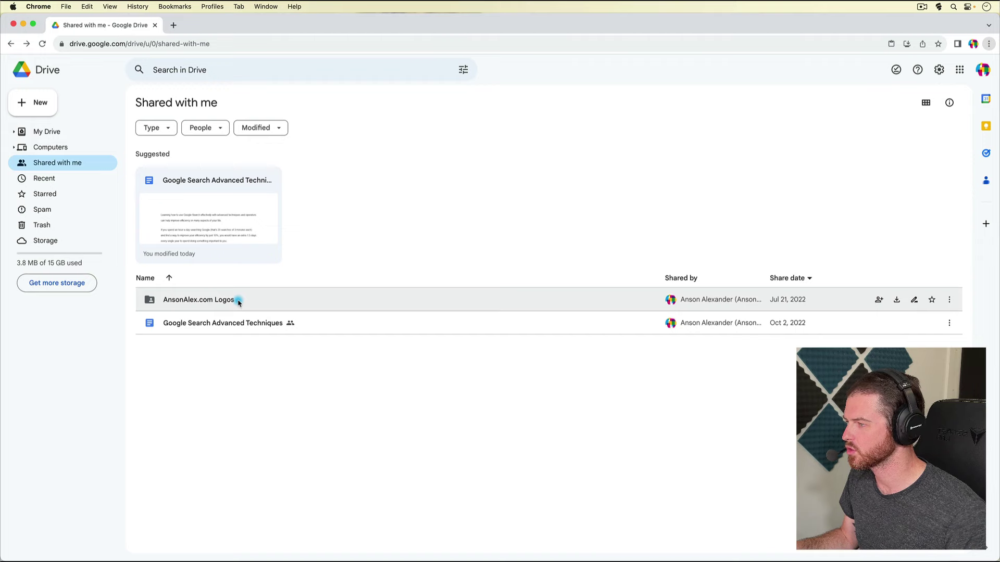
double_click(238, 301)
Copy and paste 8_250x250_w.jpg, 9_2560x1440_b.jpg and AnsonAlex_160x90.jpg to create owned duplicates
left_click(301, 284)
key("super+z")
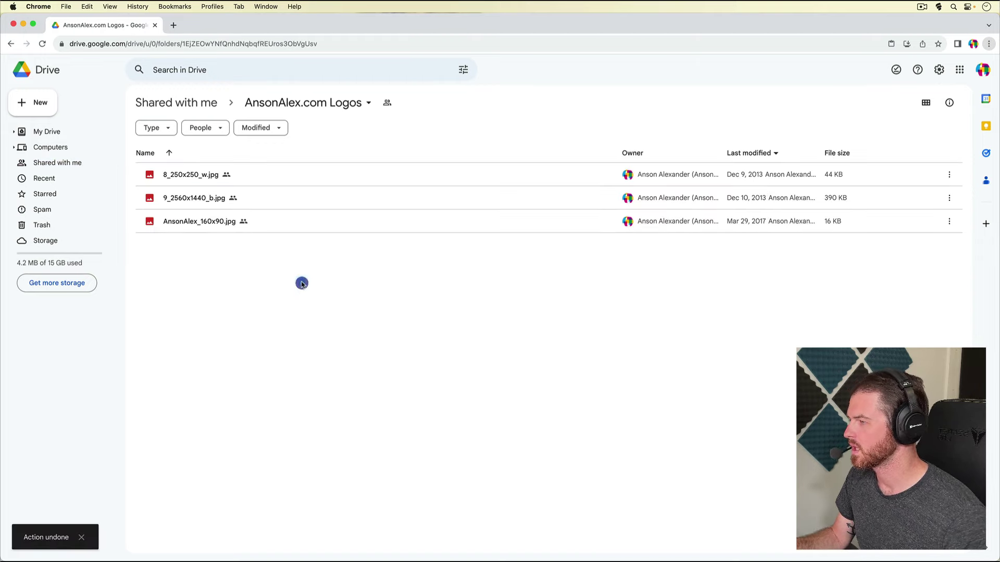
left_click(299, 174)
left_click(303, 197, "super")
left_click(294, 221, "super")
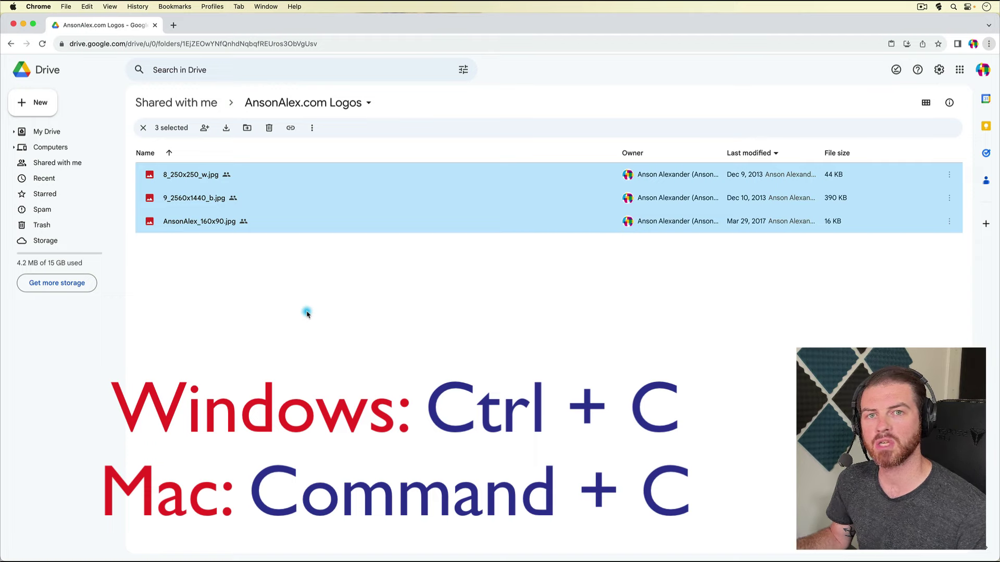
key("super+c")
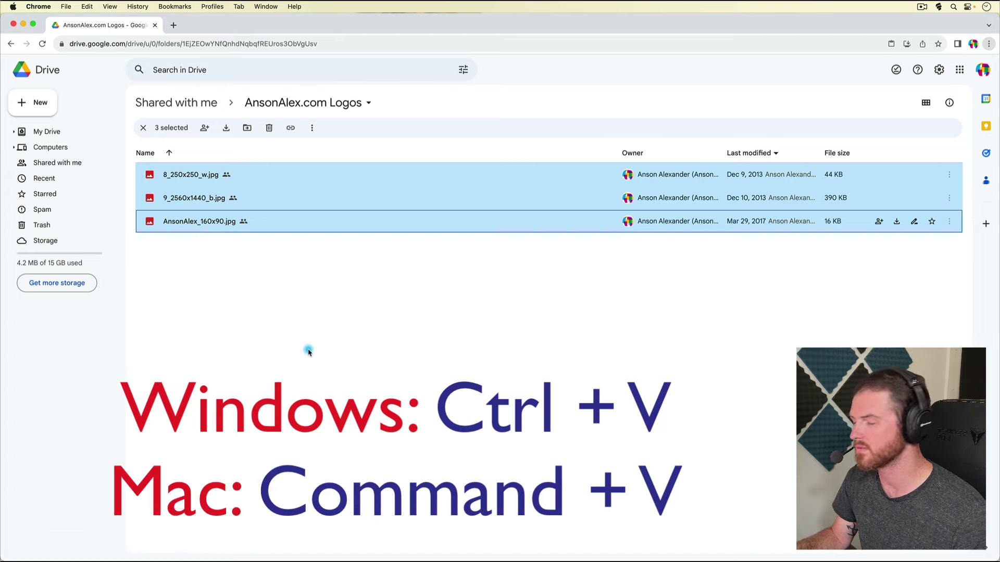
key("super+v")
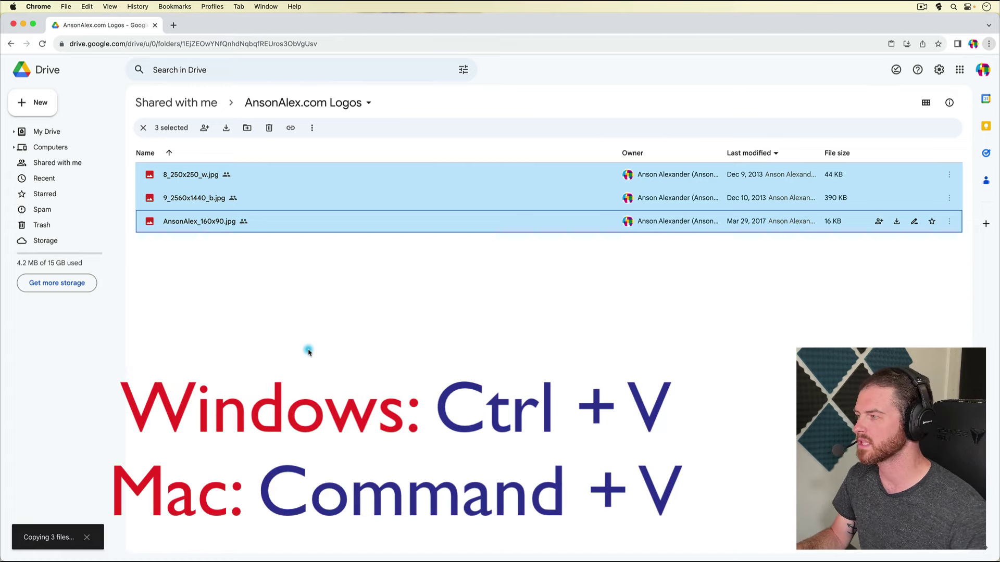
left_click(319, 325)
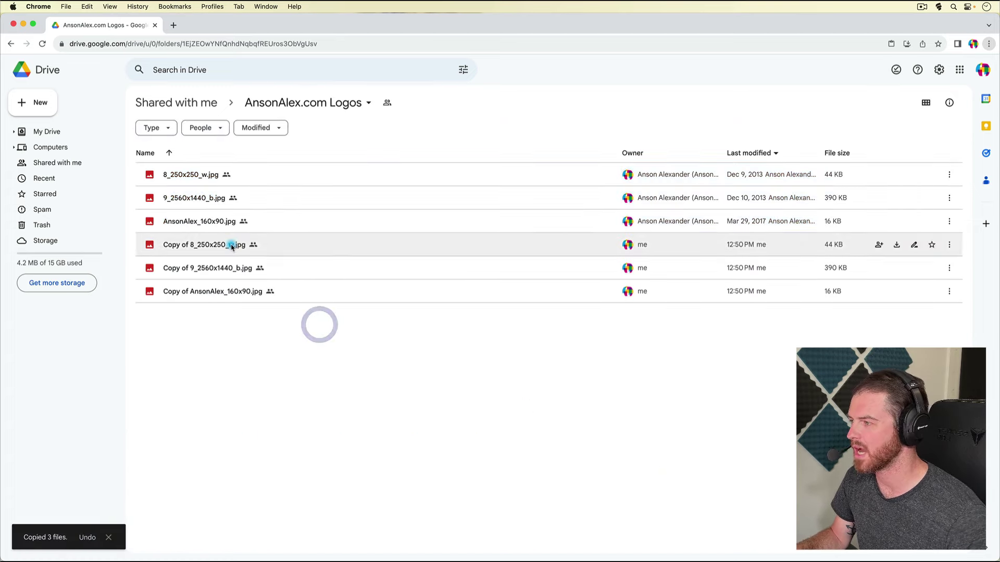